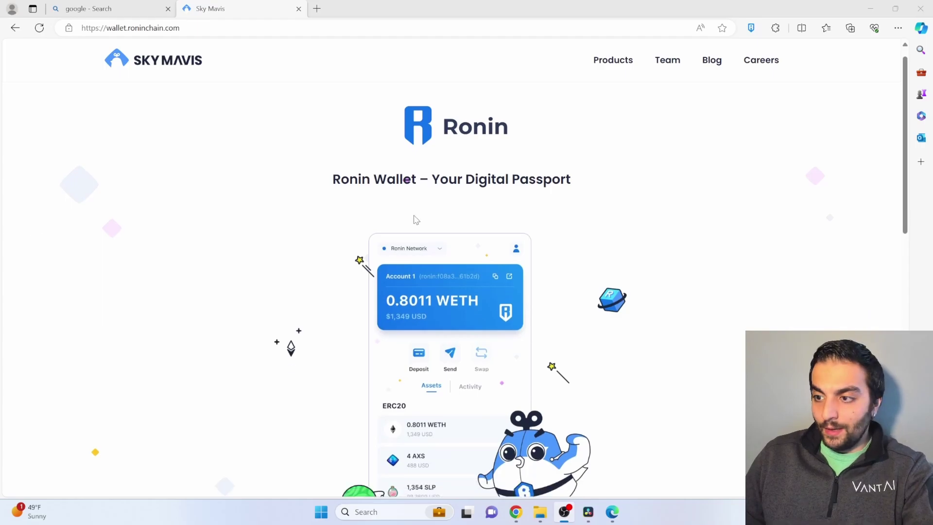
scroll(409, 227, down, 7)
scroll(400, 231, up, 2)
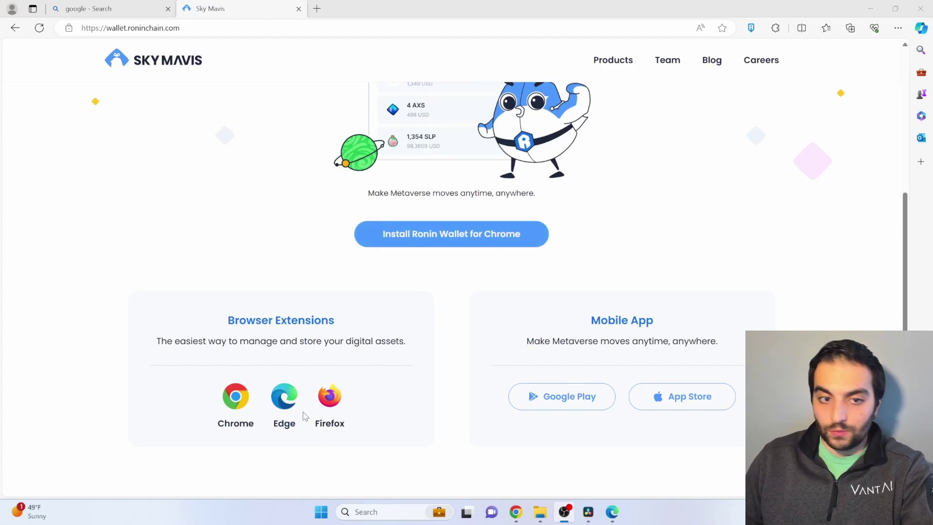
- Confirm Ronin Wallet is installed from its Edge Add-ons listing and pin it visible in the toolbar
click(286, 401)
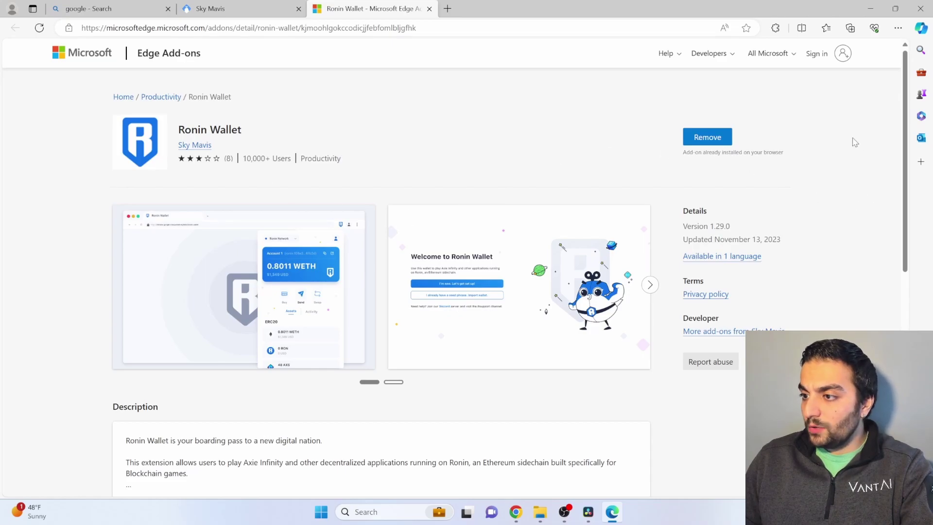
click(775, 28)
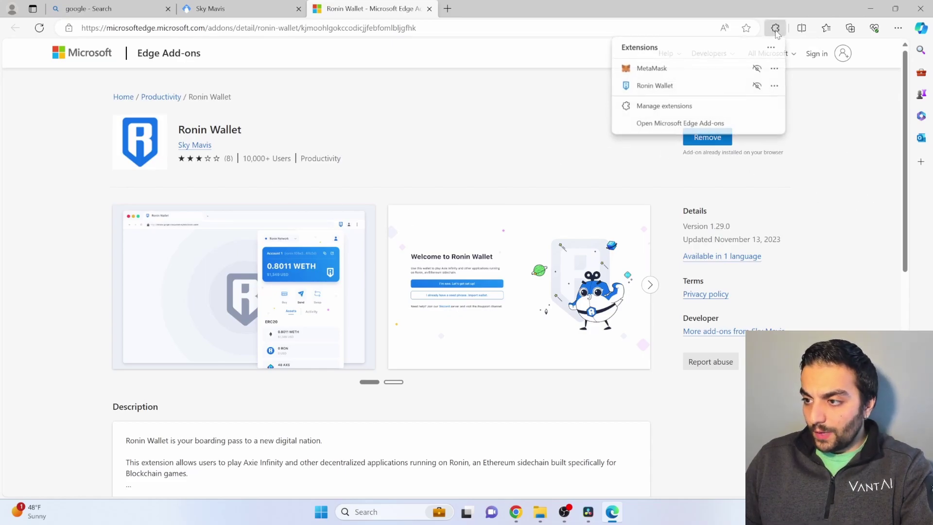
click(758, 86)
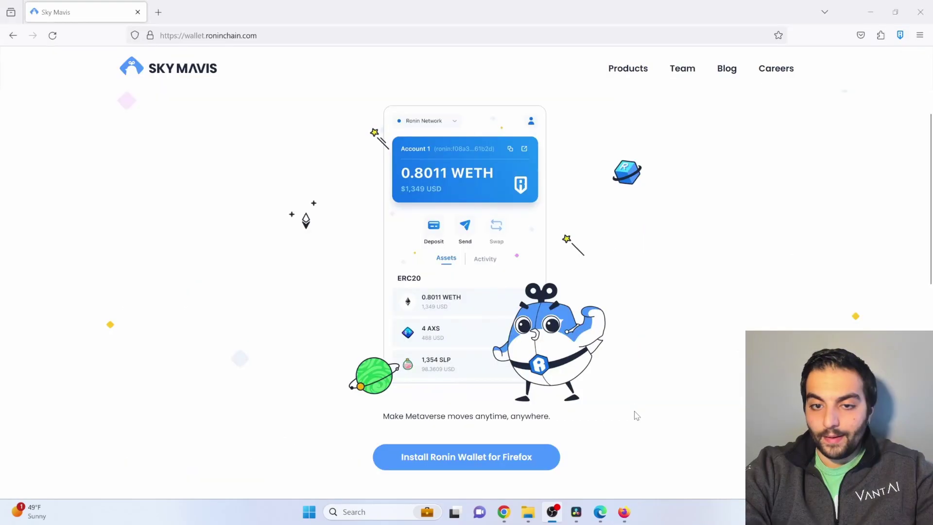
- Start a brand-new wallet from the Ronin extension via Get Started and the new-user option
click(900, 36)
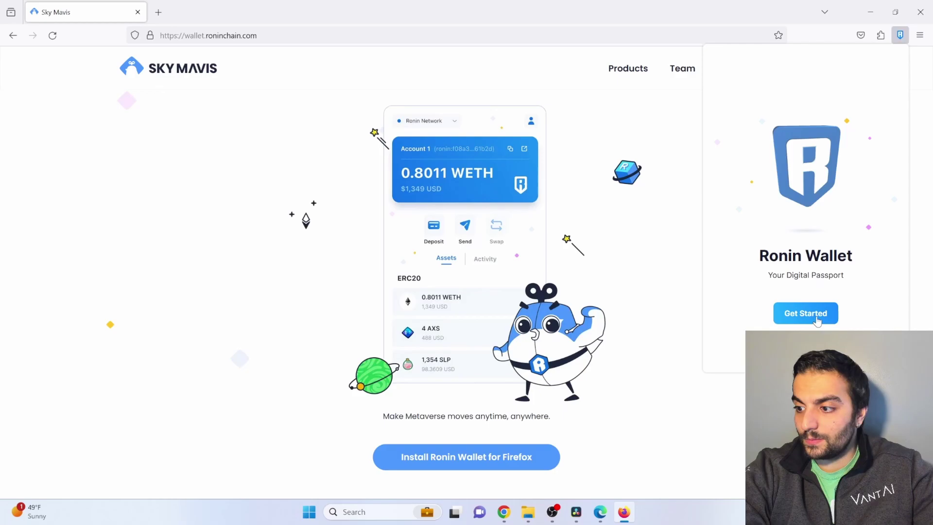
click(815, 314)
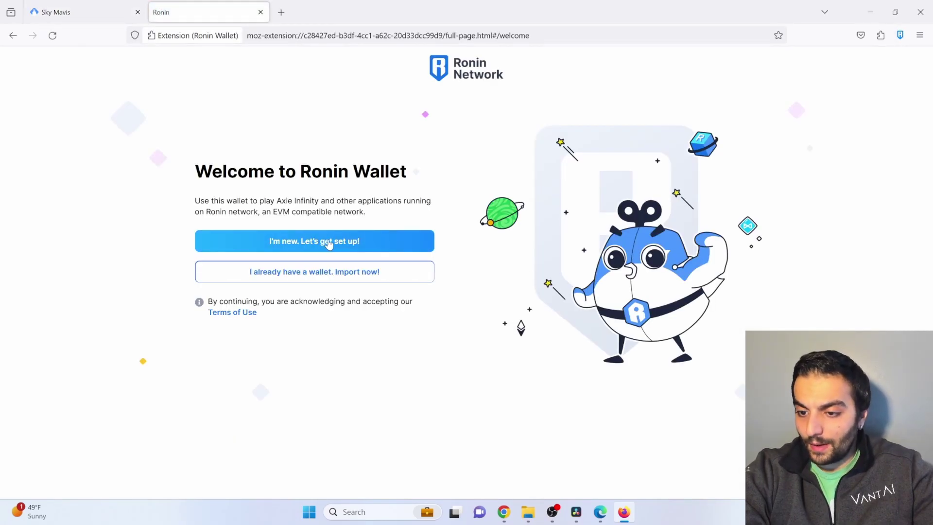
click(329, 245)
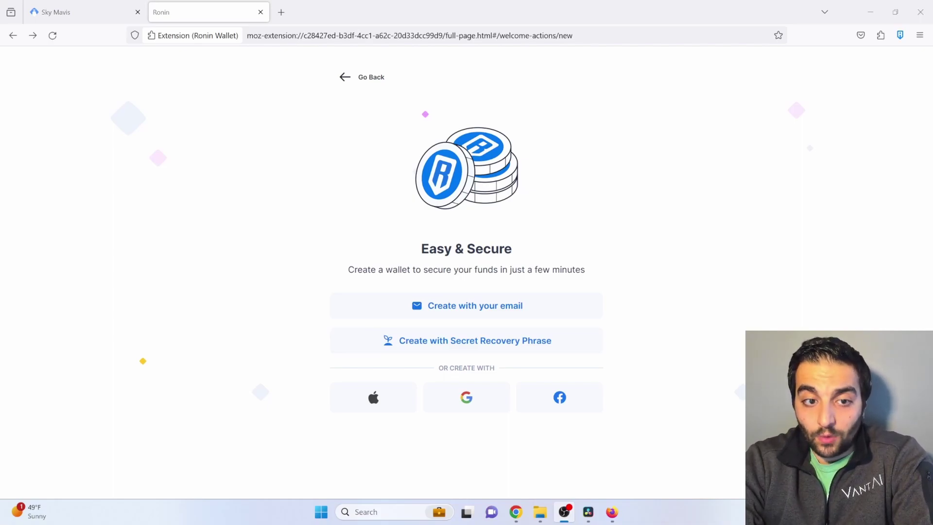
- Paste the autofilled password into Confirm Password and create the wallet with it
click(493, 341)
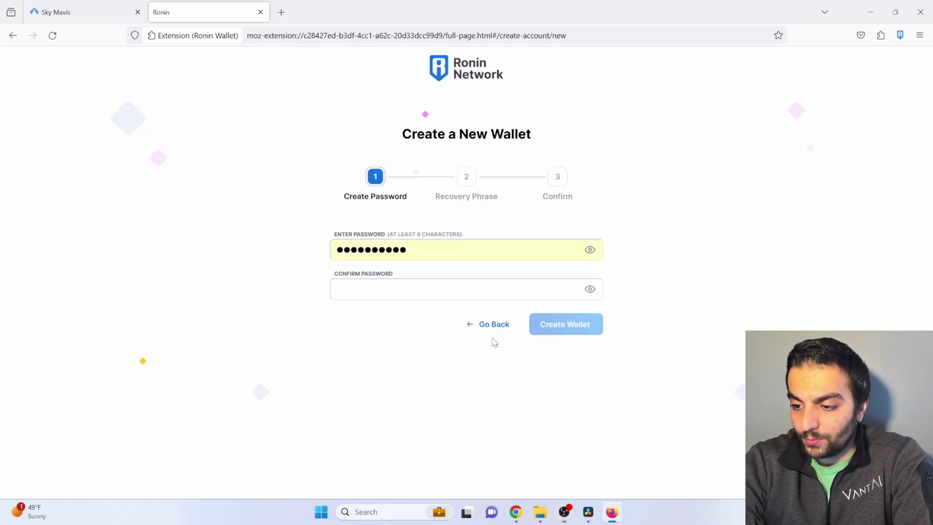
double_click(420, 254)
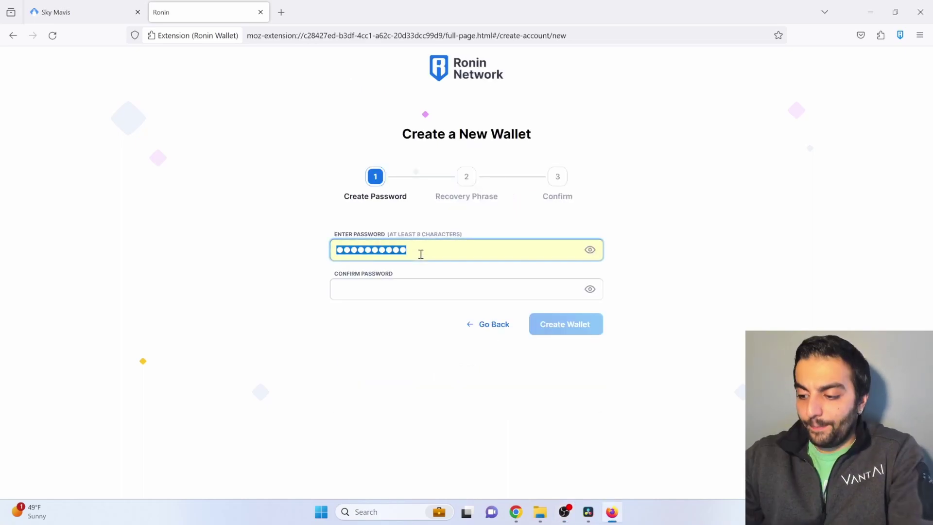
key(Tab)
key(ctrl+v)
click(566, 325)
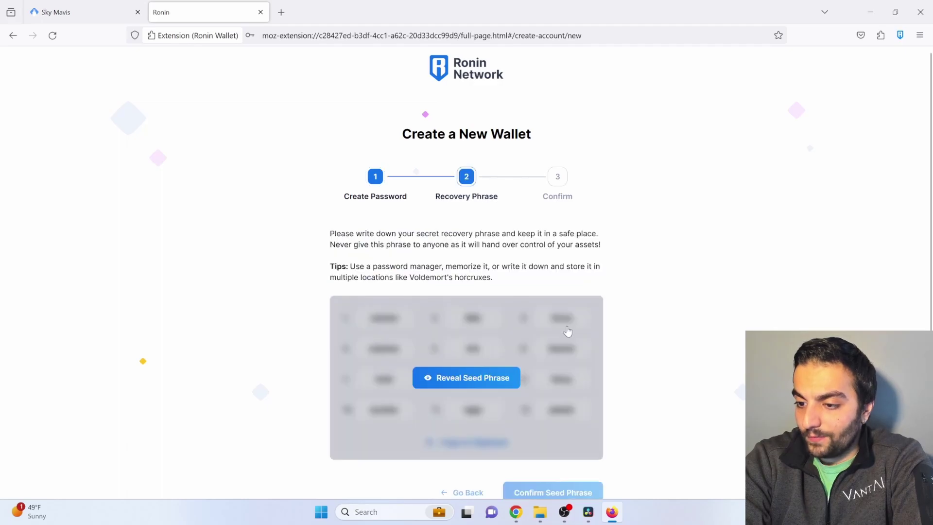
scroll(566, 329, down, 1)
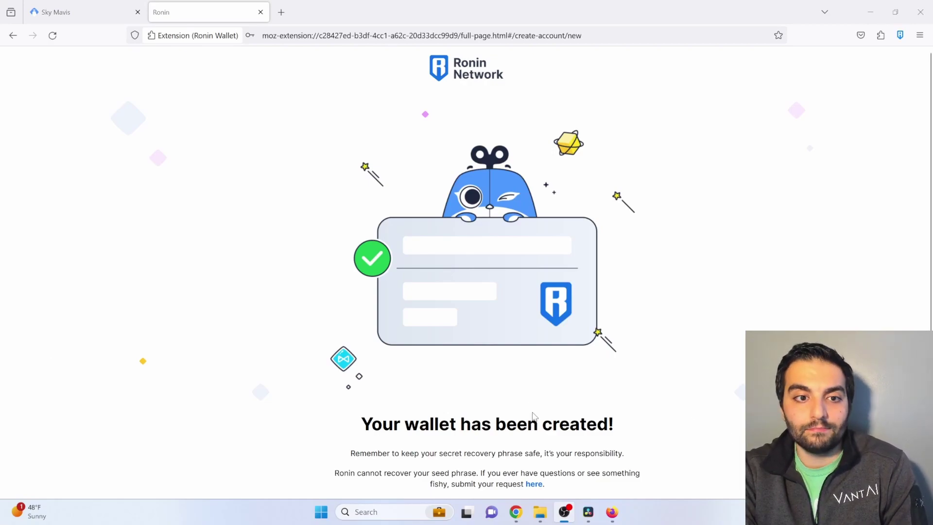
- Unlock Ronin Wallet with the password and copy the Account #1 address
click(901, 36)
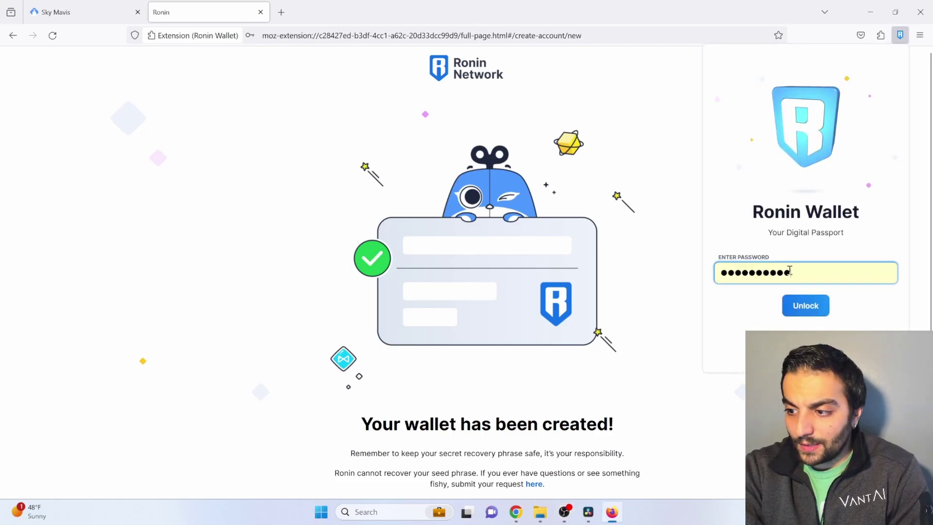
key(Return)
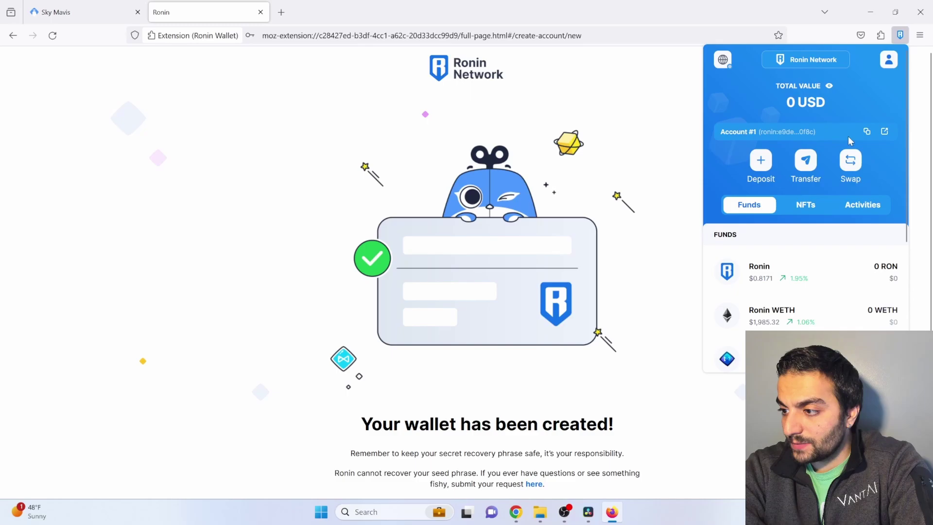
click(868, 133)
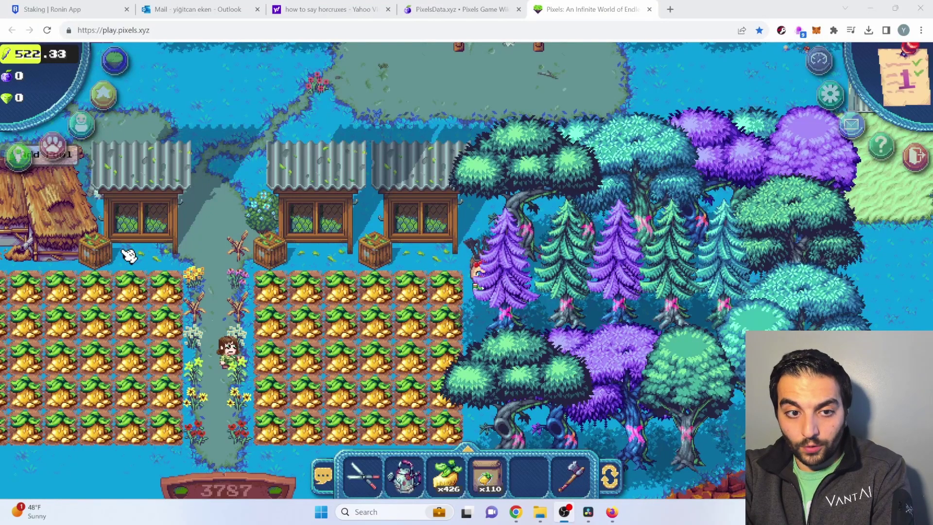
- Connect Ronin under Pixels Dashboard > Crypto Wallets and sign the login request
click(819, 59)
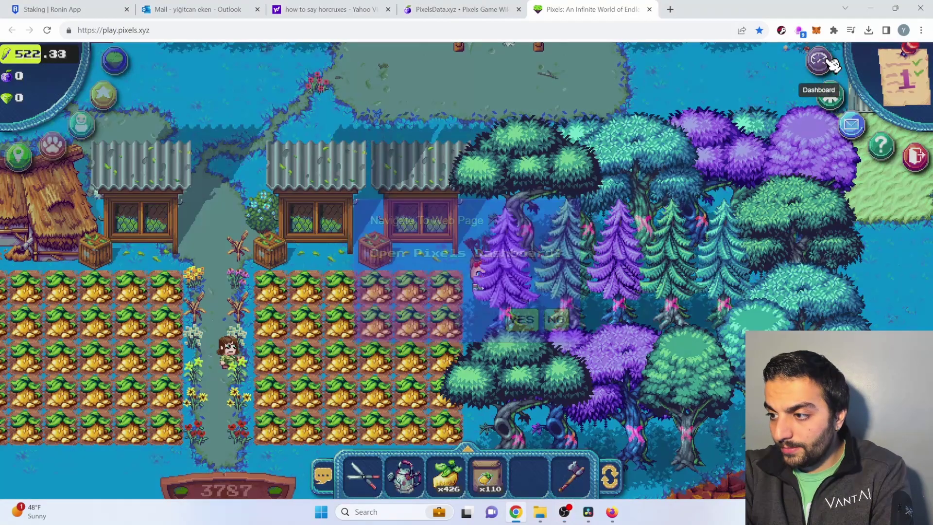
click(51, 344)
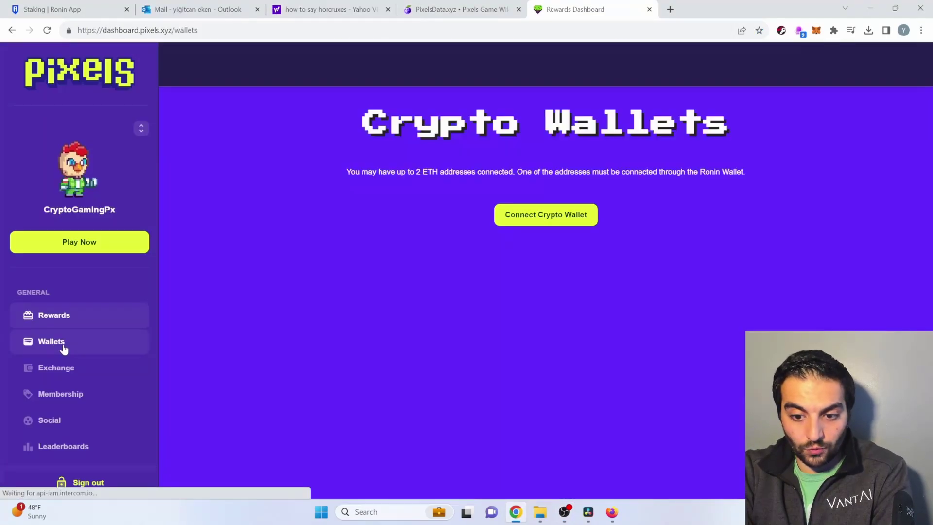
click(540, 215)
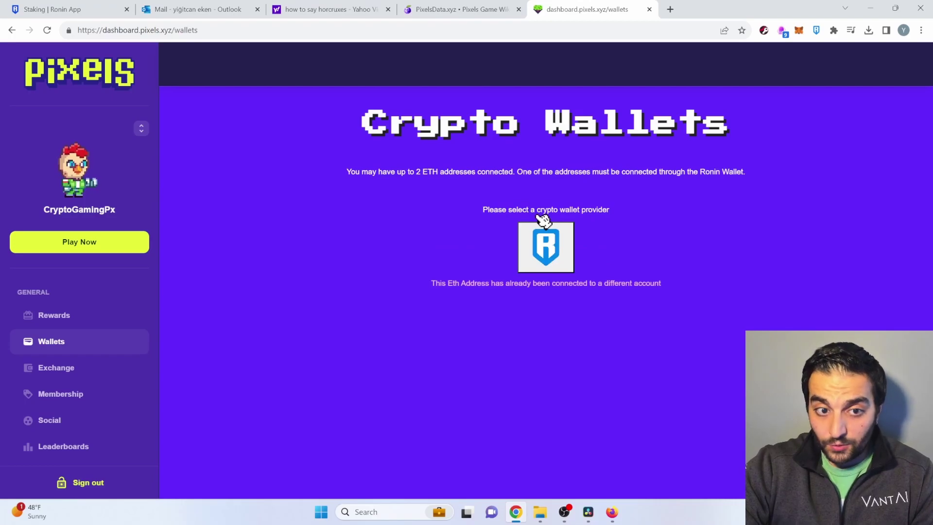
click(548, 255)
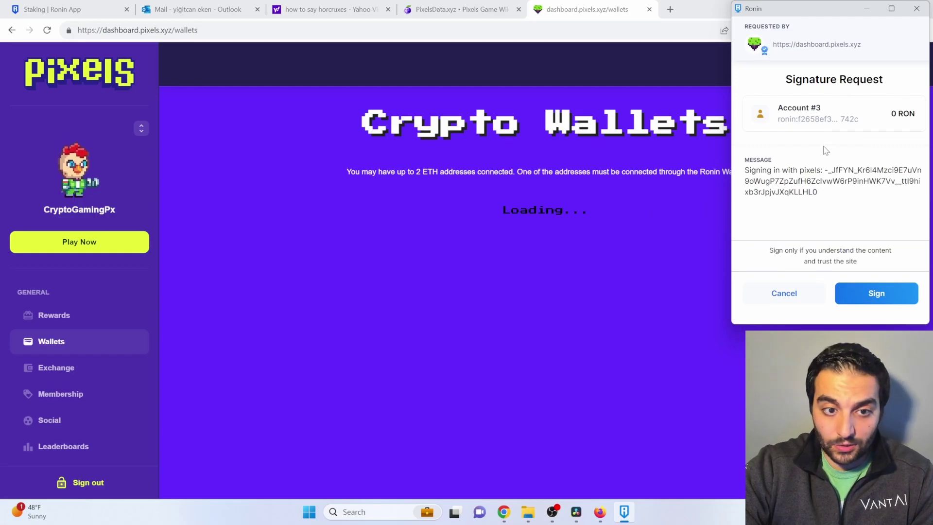
click(876, 293)
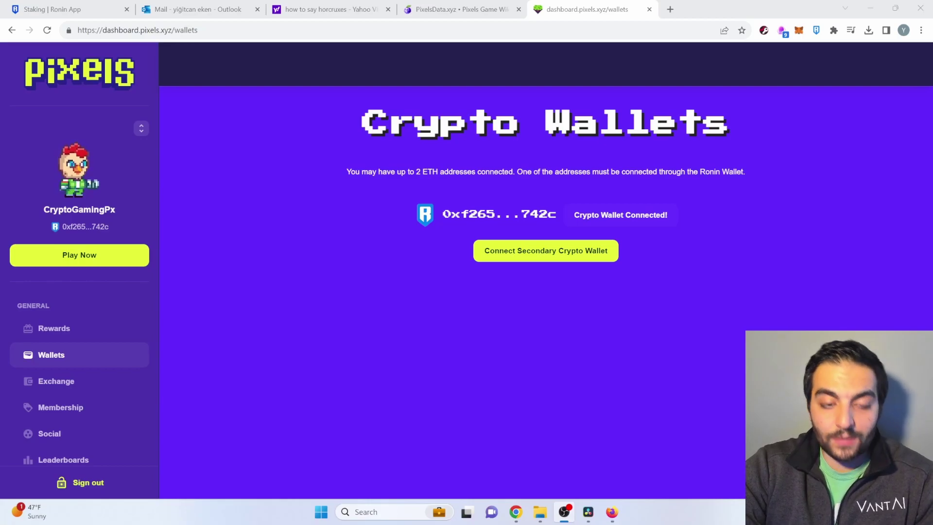
- Open the Withdraw & Deposit exchange page and choose RON as the token to receive
click(69, 379)
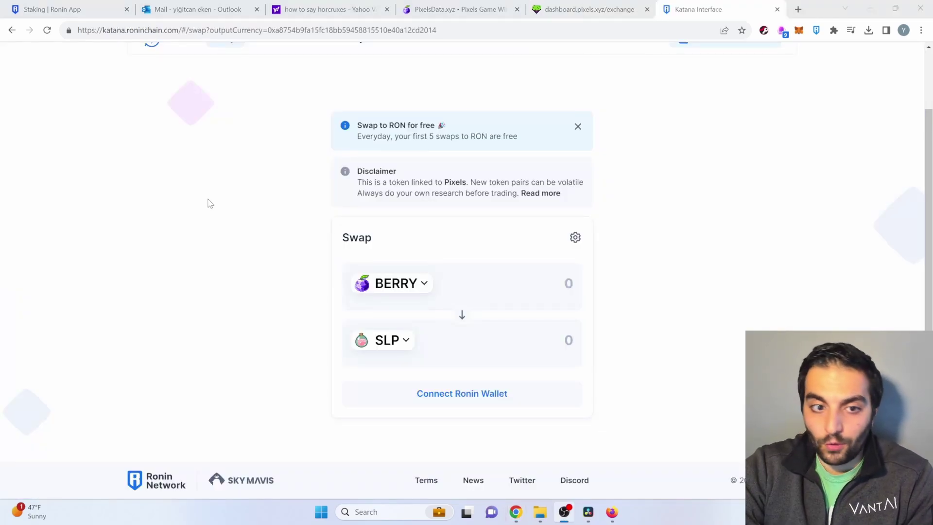
click(385, 341)
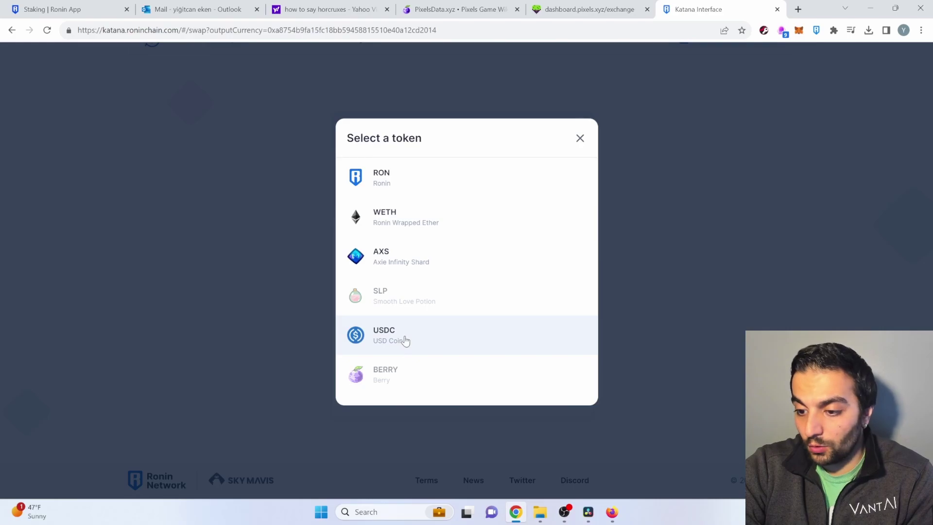
click(349, 179)
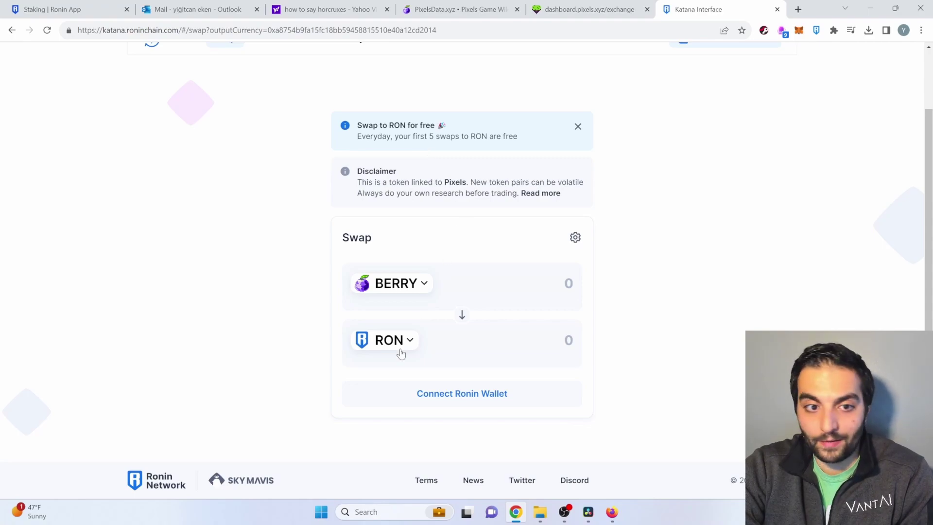
key(alt+Tab)
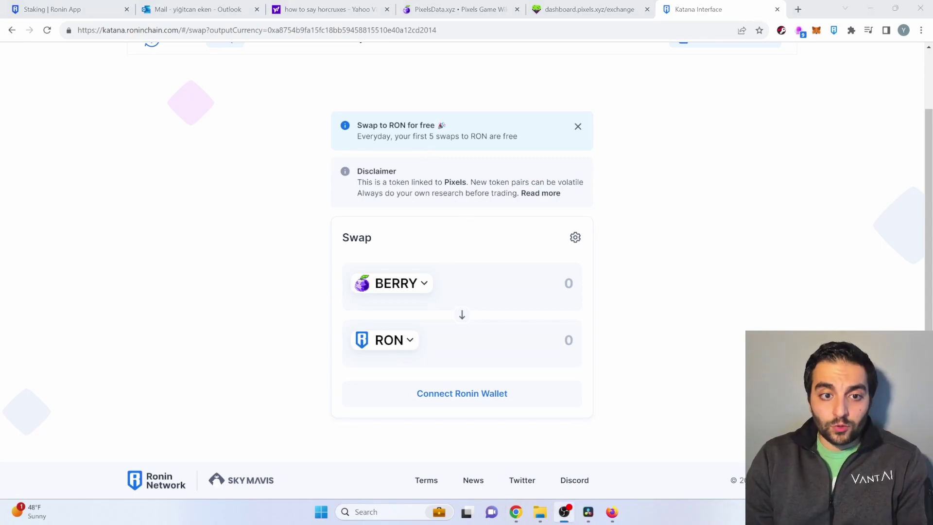